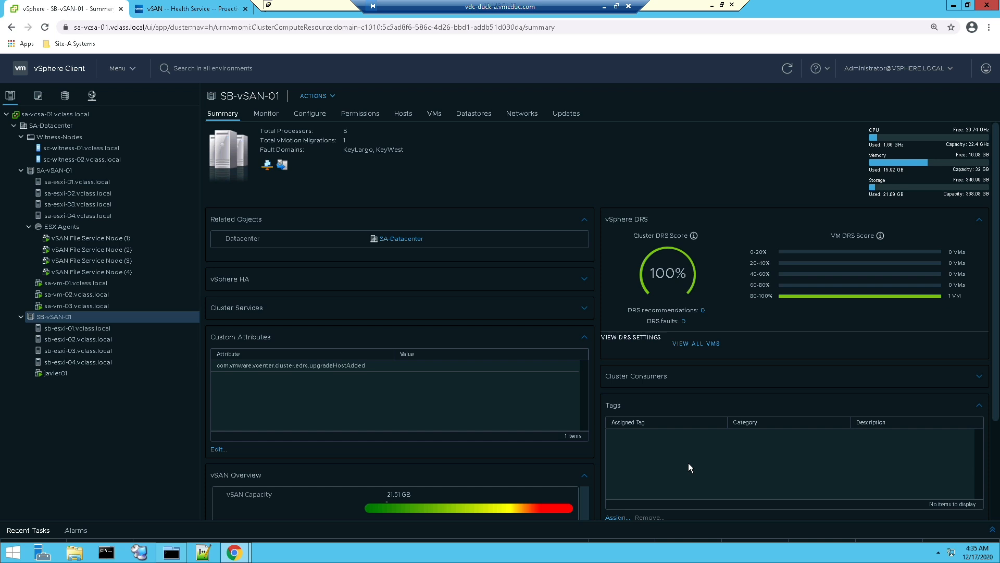
Open Disk Management for the SB-vSAN-01 cluster and check for unused disks that can be claimed, without claiming any
click(310, 114)
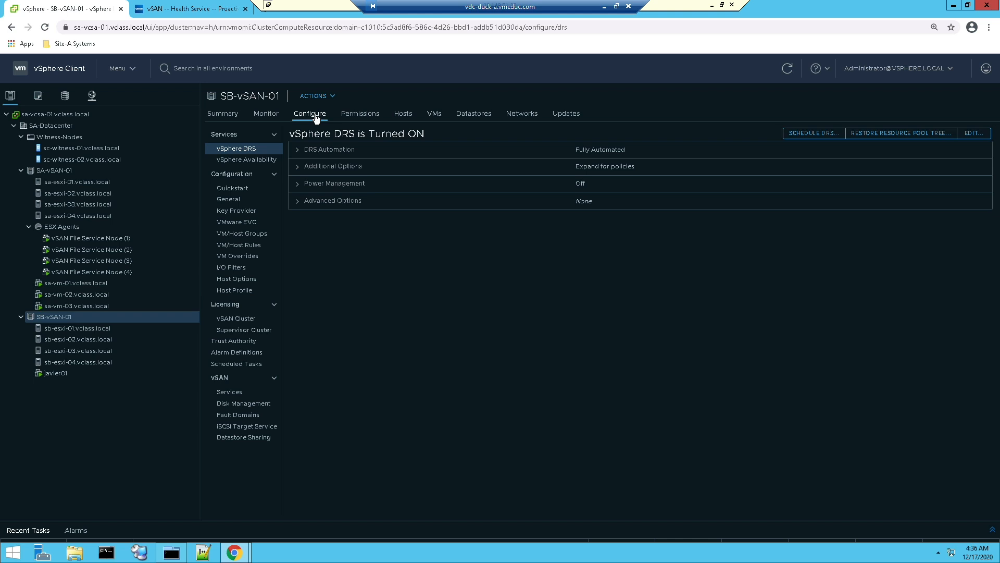
click(254, 405)
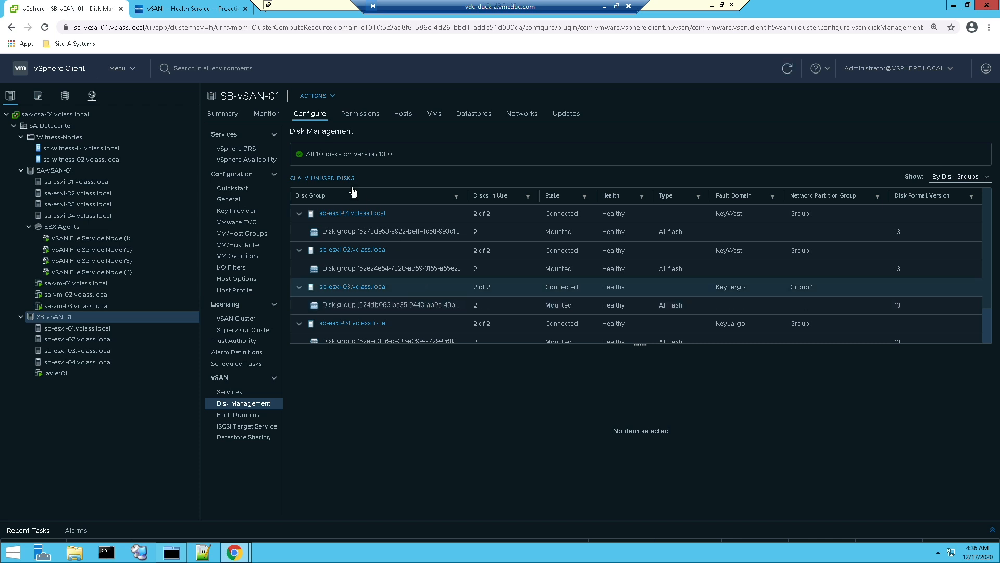
click(336, 178)
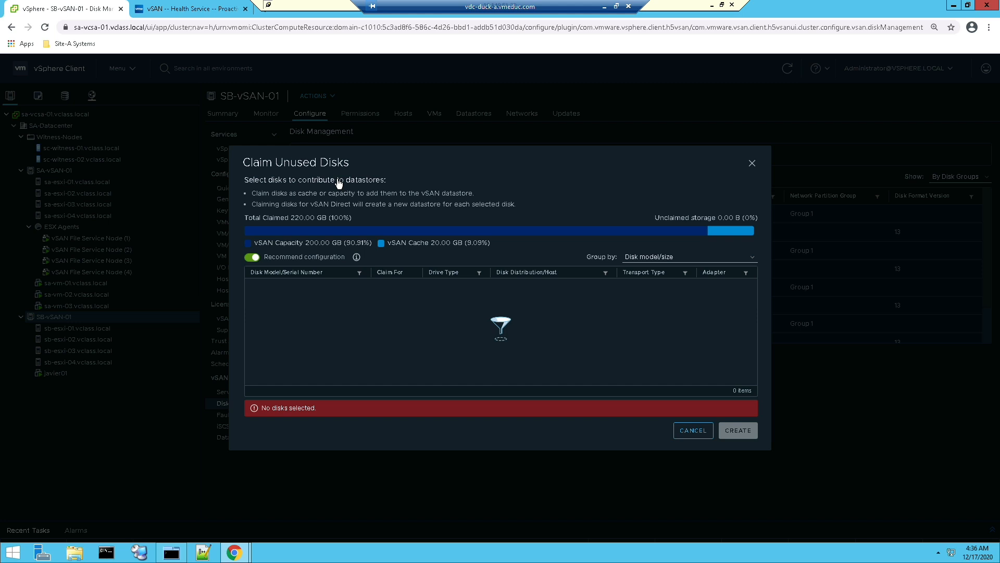
click(686, 432)
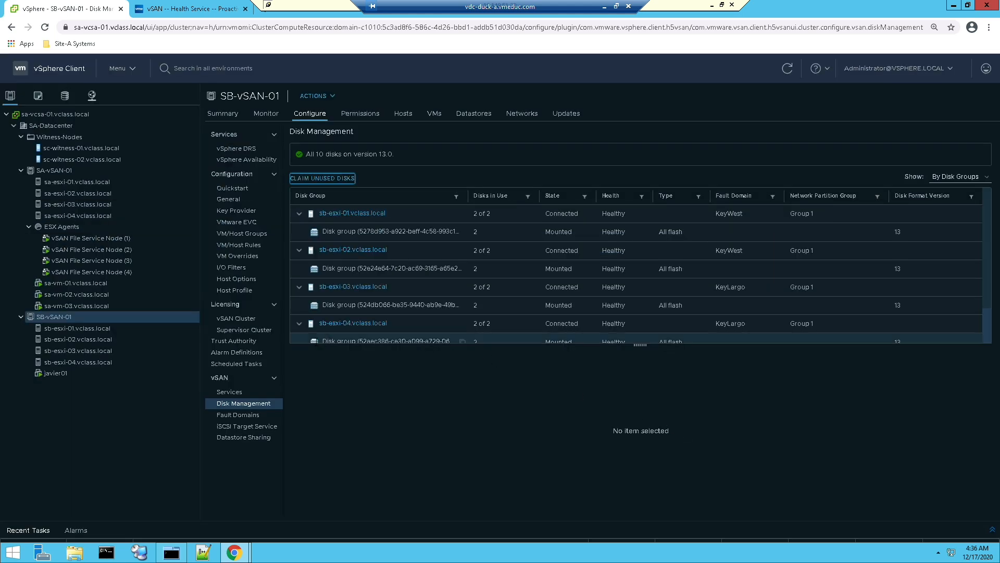
Remove the disk group of host sb-esxi-04 from the vSAN cluster and show the recent tasks
click(315, 342)
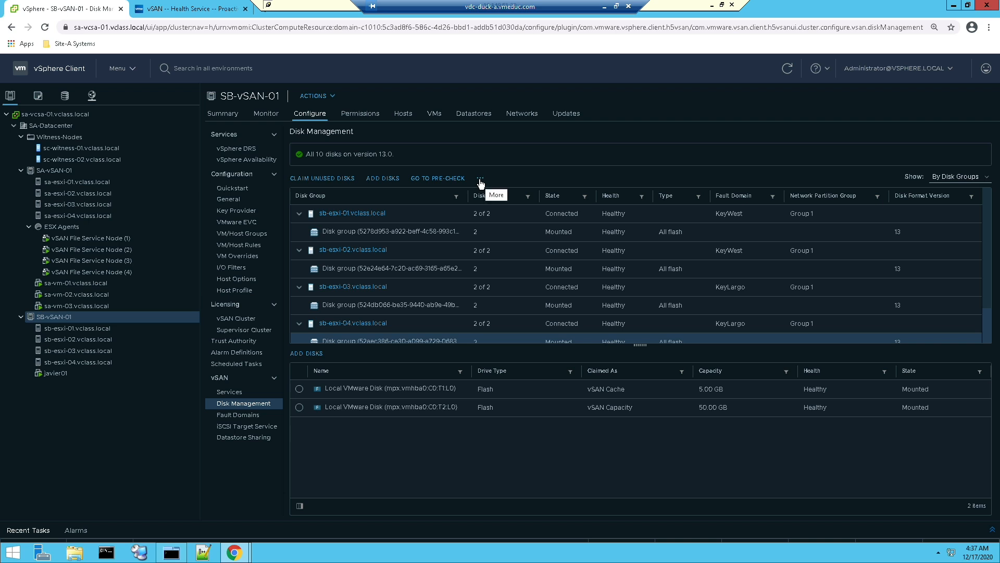
click(480, 180)
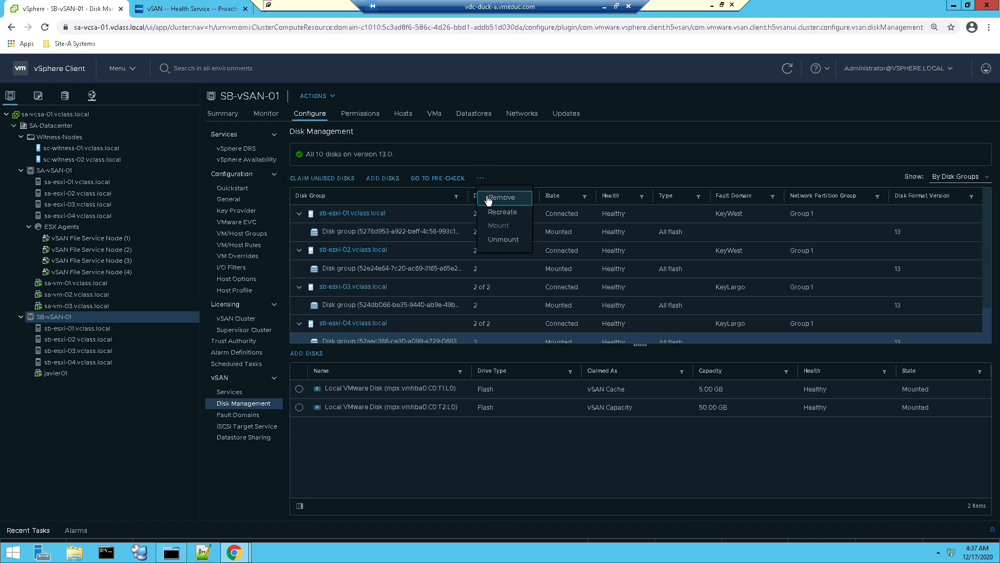
click(489, 201)
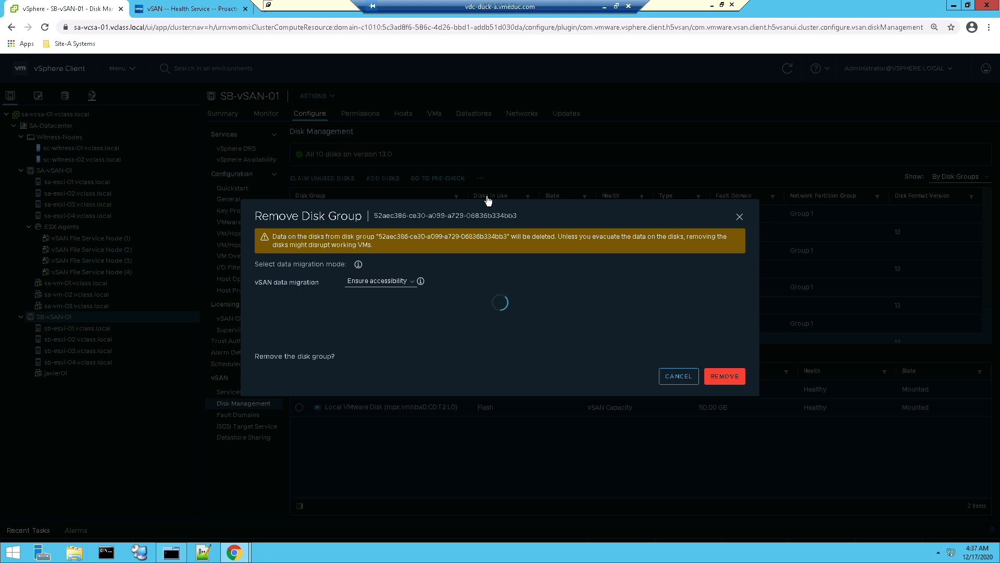
click(378, 295)
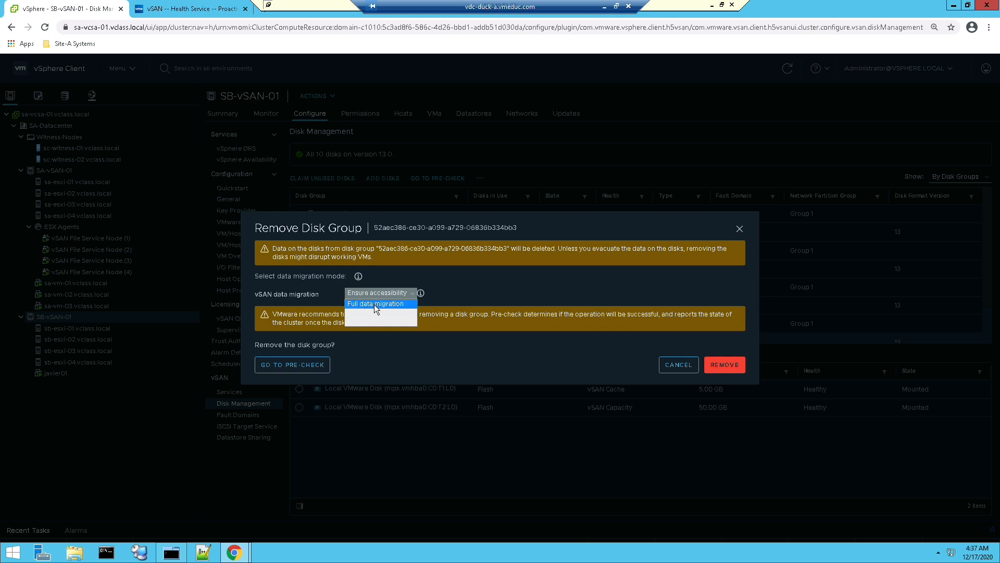
click(735, 369)
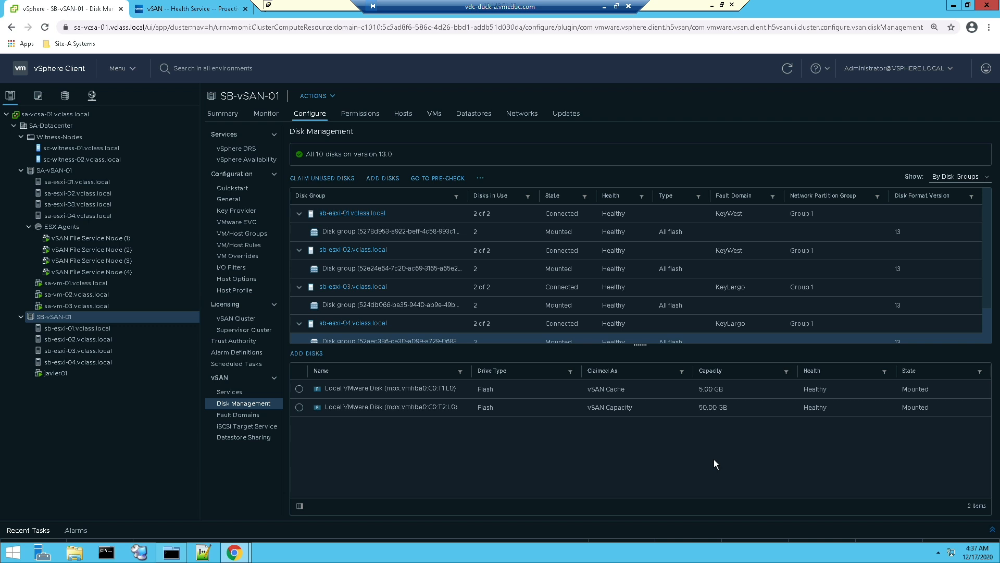
click(992, 530)
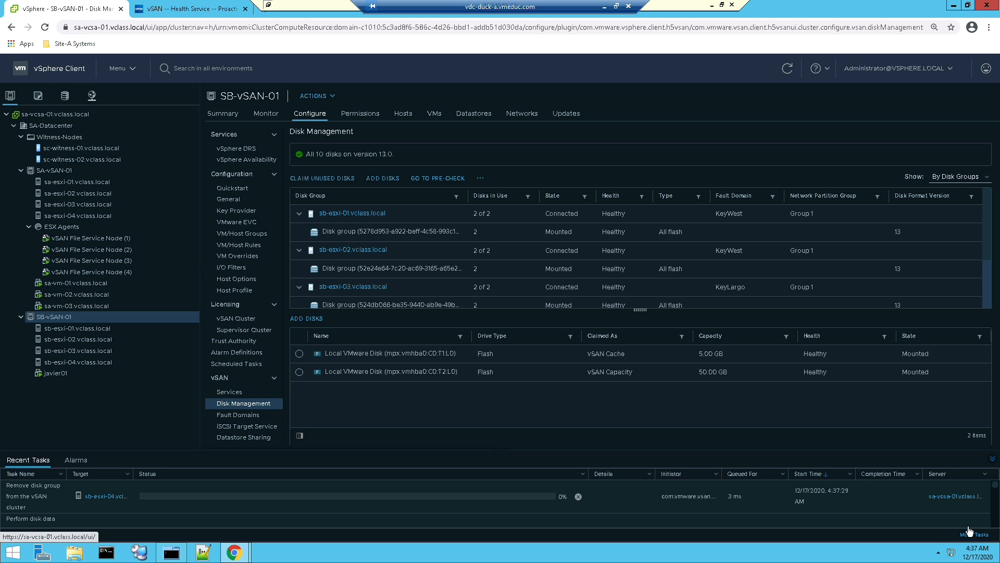
Switch to MTPuTTY and list the mounted file systems in the SB-ESXi-04 session with df -h
click(180, 551)
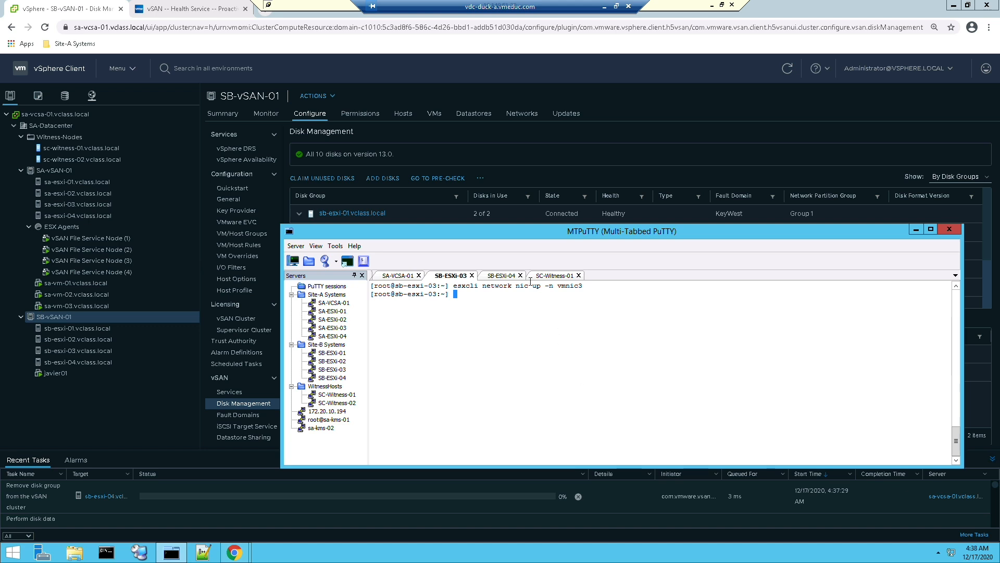
click(506, 277)
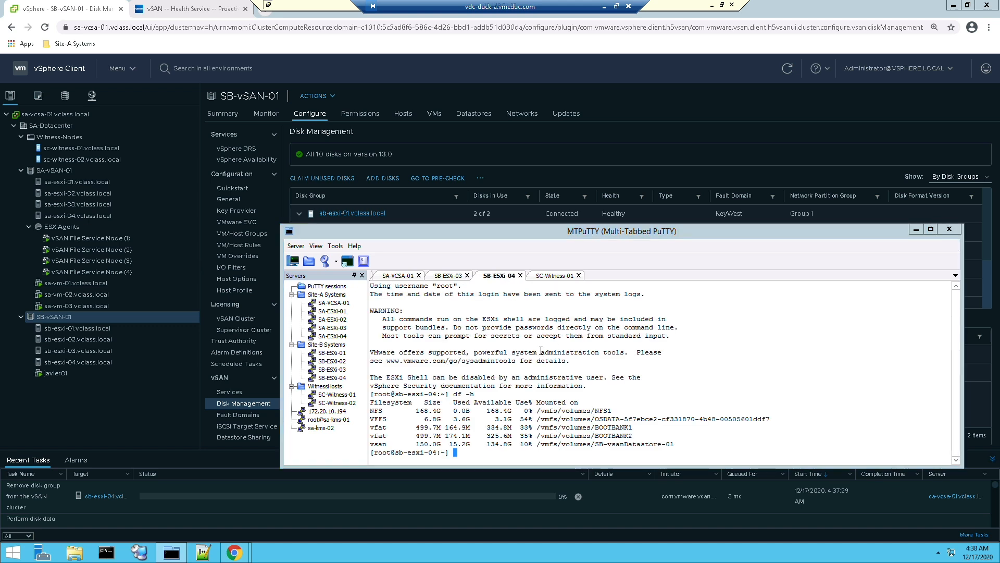
text(df -h)
key(Return)
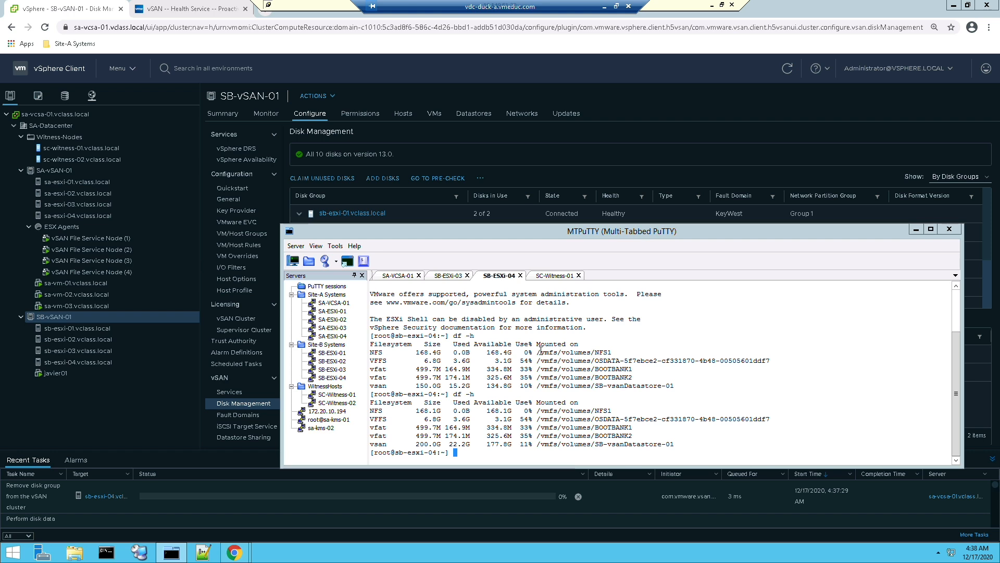
Change to /vmfs/devices/disks on SB-ESXi-04, list its contents with ls, and examine the partitions of disk mpx.vmhba0:C0:T2:L0
text(cd /vmfs/devices/disks)
key(Return)
text(ls)
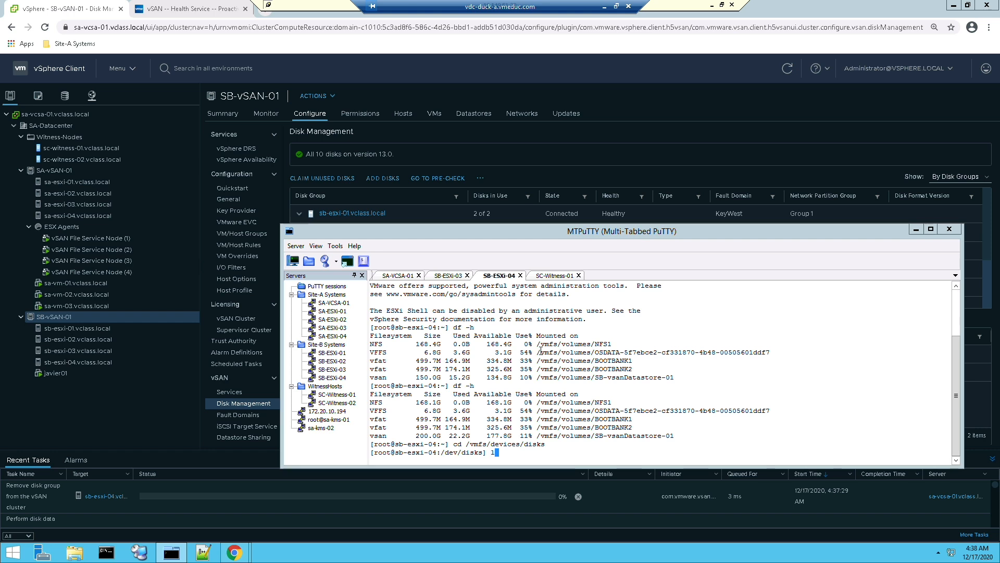
key(Return)
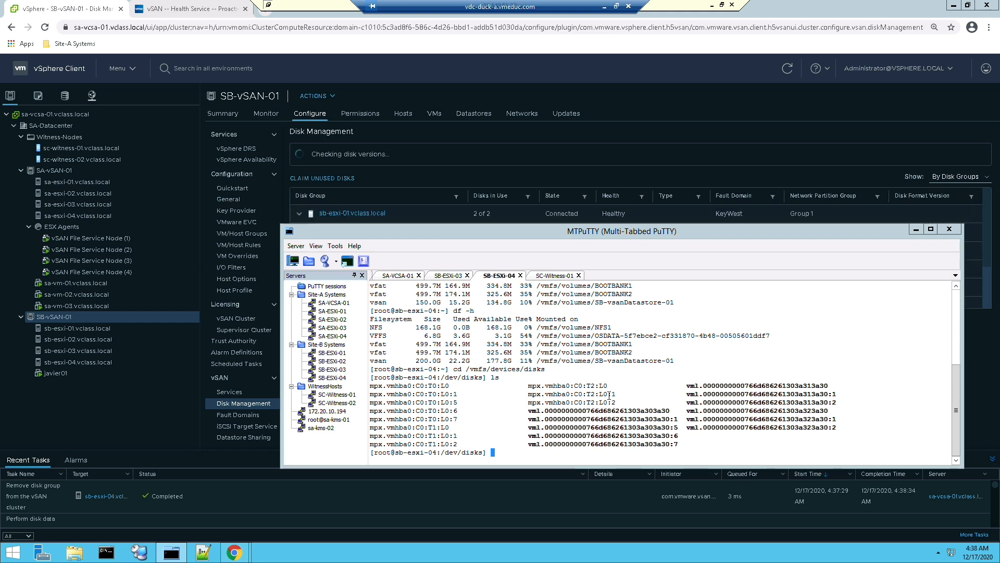
drag(616, 394, 608, 394)
drag(608, 402, 616, 403)
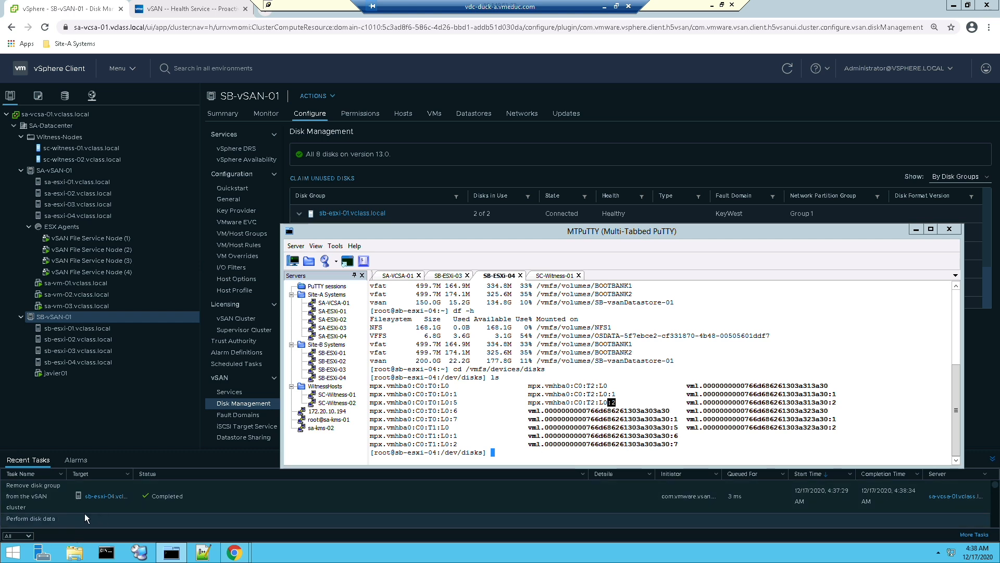
List the disk devices again, run df -h, and check the size of the vSAN datastore
click(437, 419)
text(ls)
key(Return)
text(df -h)
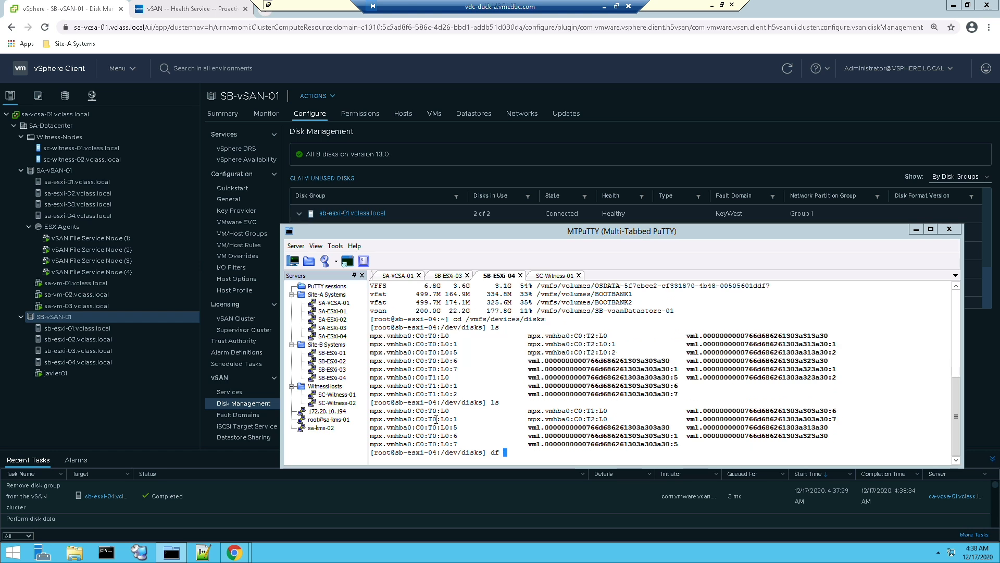
key(Return)
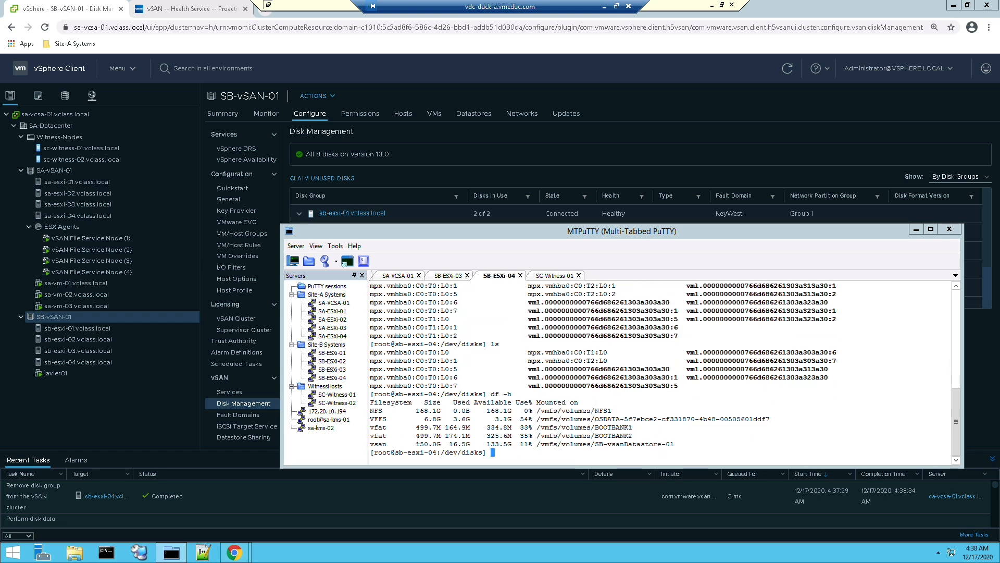
drag(443, 445, 446, 445)
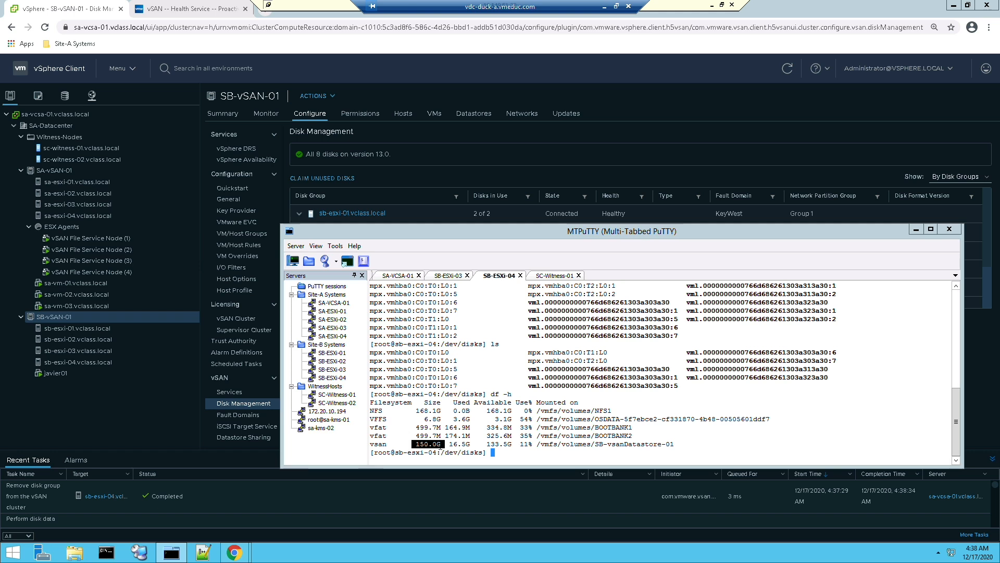
Rerun ls and compare the T1 and T2 disk entries with the earlier listing of their partitions
click(525, 419)
text(ls)
key(Return)
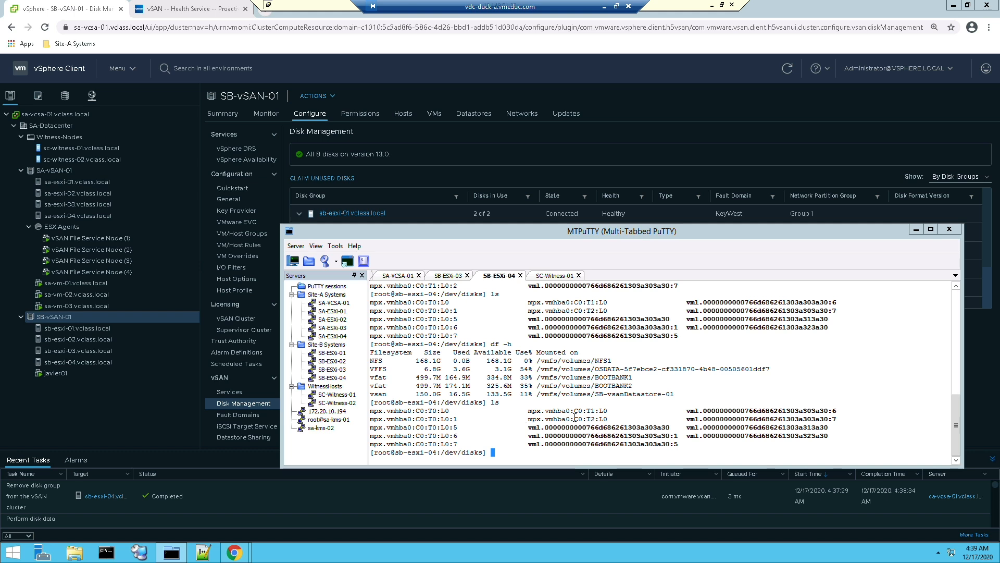
drag(582, 409, 600, 419)
click(957, 287)
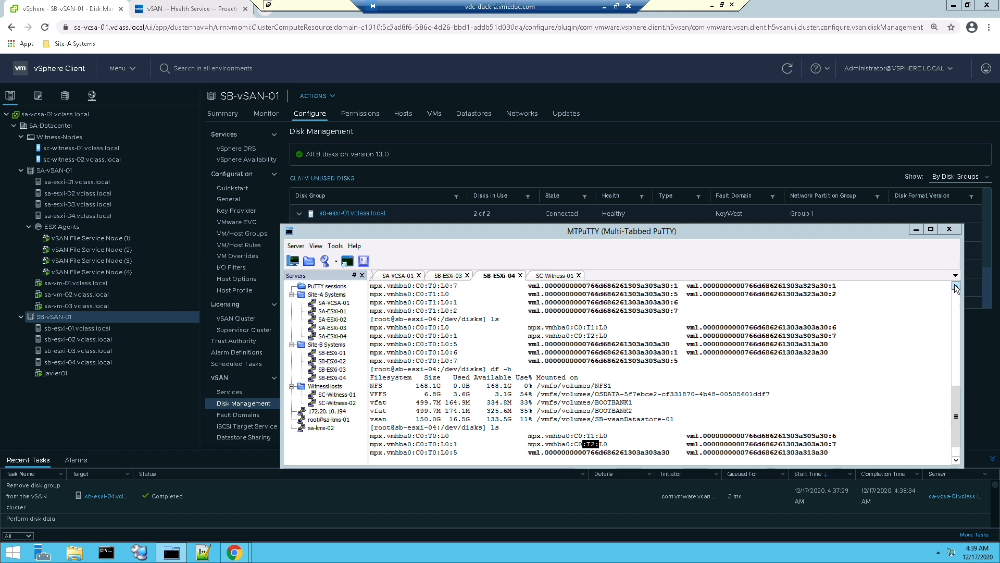
click(957, 286)
click(957, 286)
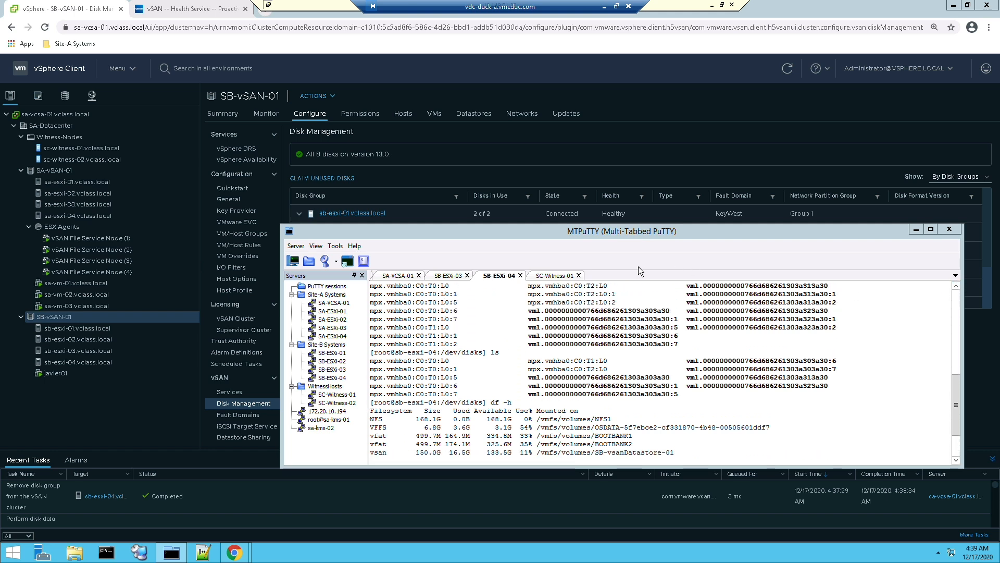
mouse_move(607, 293)
mouse_down()
mouse_move(624, 295)
mouse_move(612, 311)
mouse_move(619, 301)
mouse_up()
Switch to the vSphere Client, refresh it, and open Claim Unused Disks with the disk model column widened
click(229, 404)
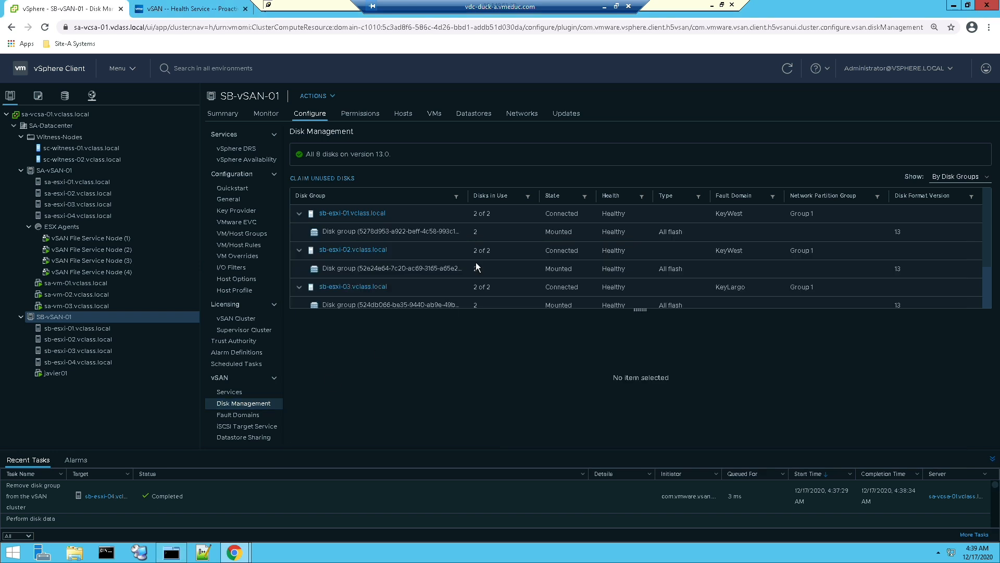
click(789, 69)
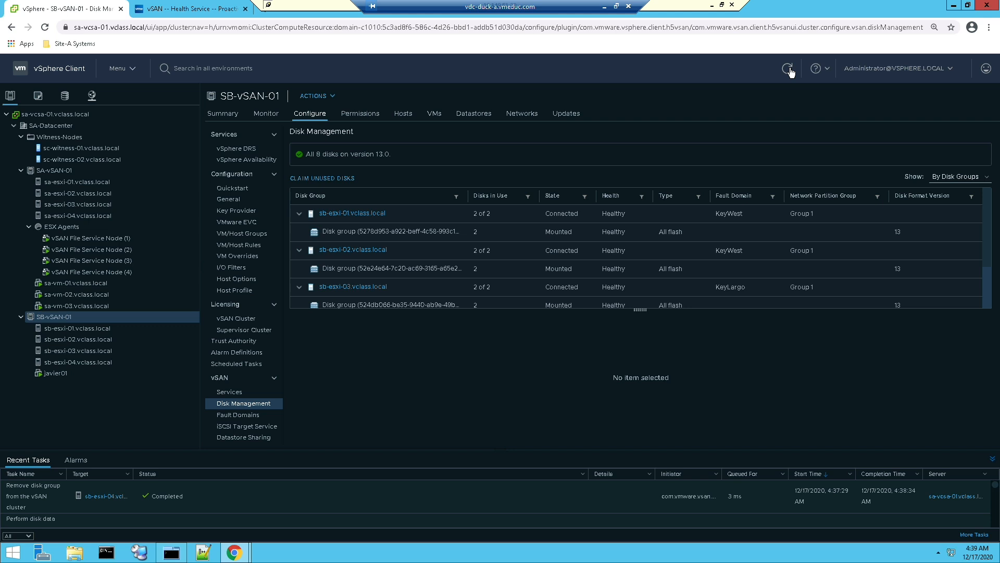
click(338, 179)
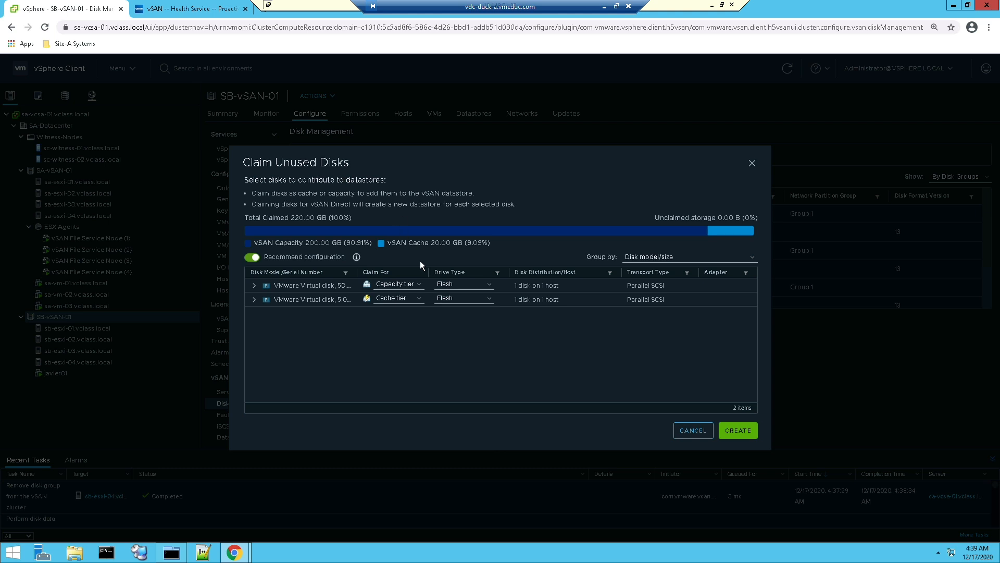
drag(358, 271, 404, 271)
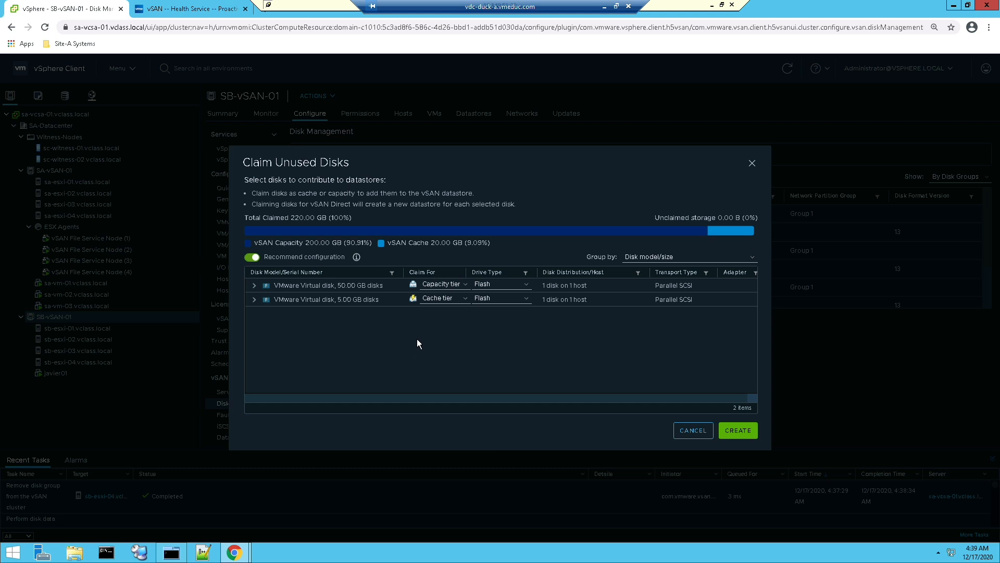
Claim the 50 GB disk for vSAN Direct, set the 5 GB disk to Do not claim, and create the configuration
click(460, 300)
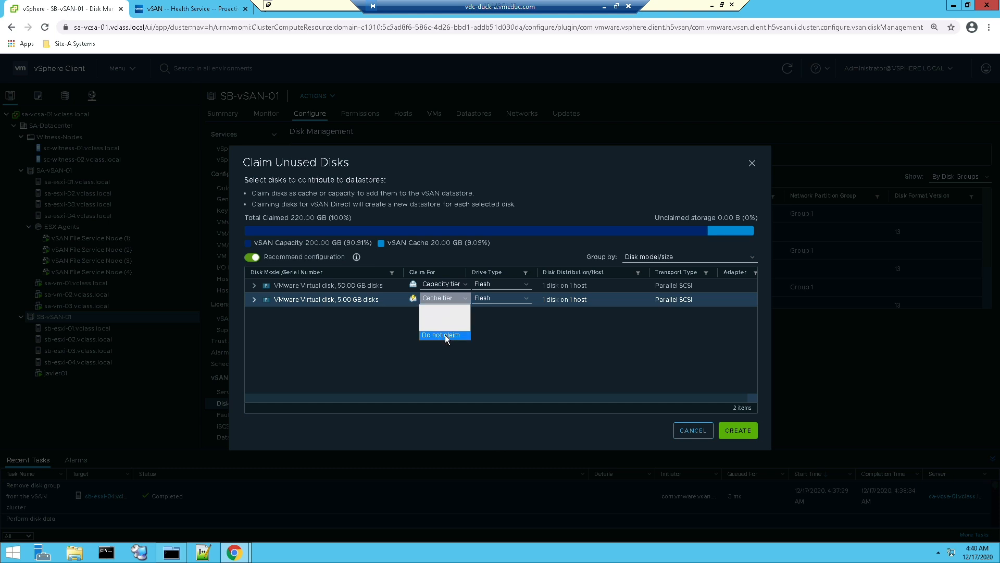
click(445, 336)
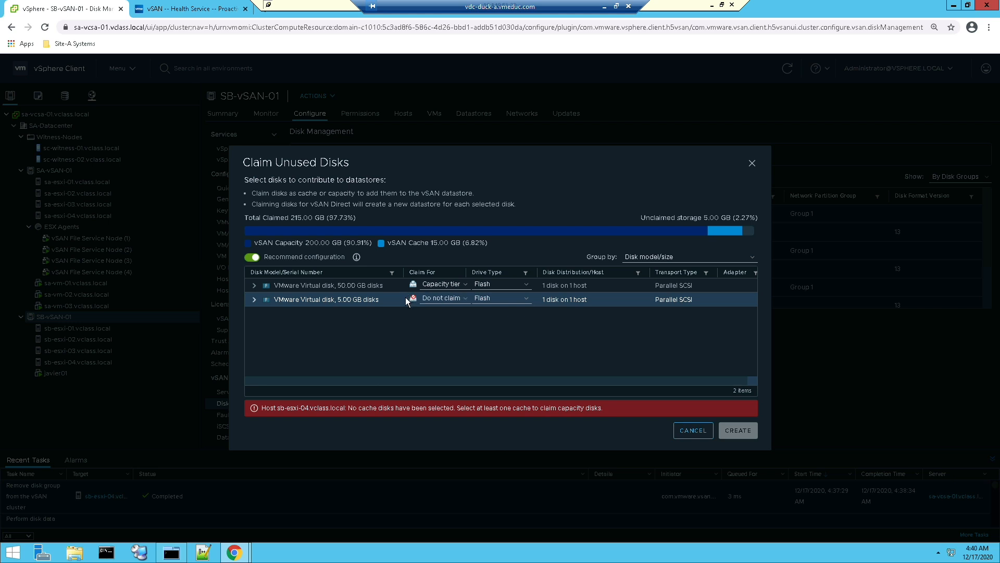
click(444, 285)
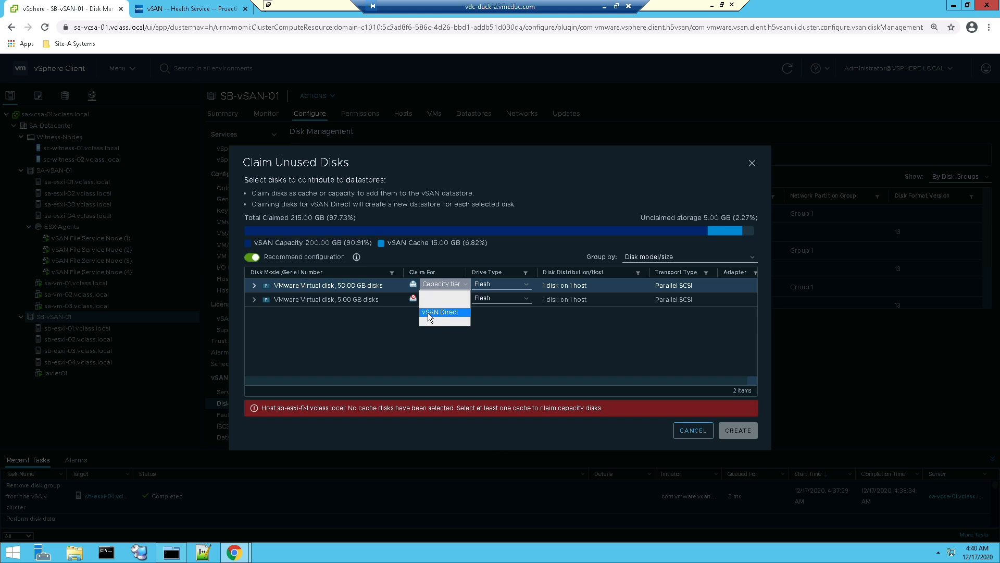
click(427, 313)
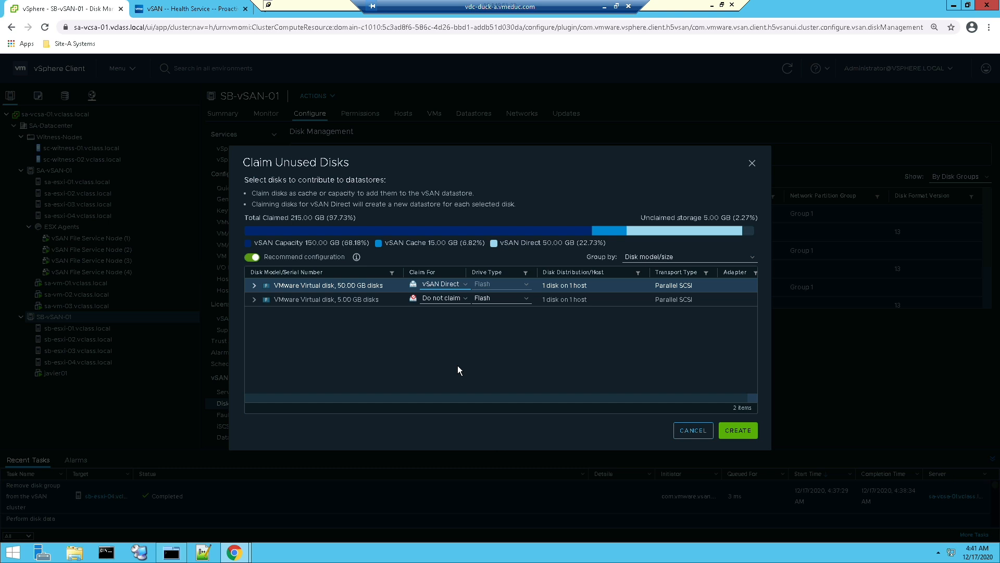
click(742, 437)
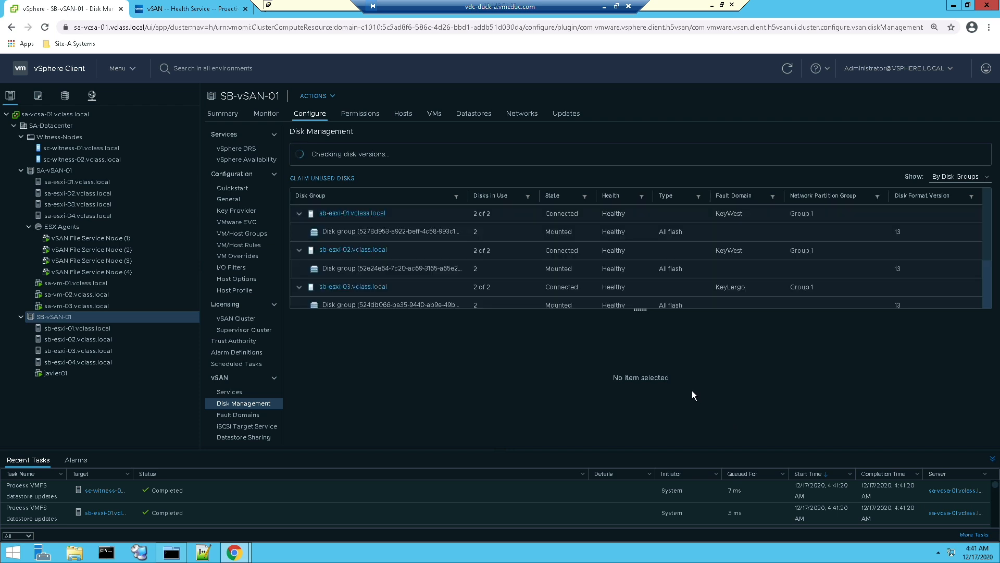
Enlarge the disk group list and display the vSAN Direct disks of host sb-esxi-04
drag(637, 311, 640, 409)
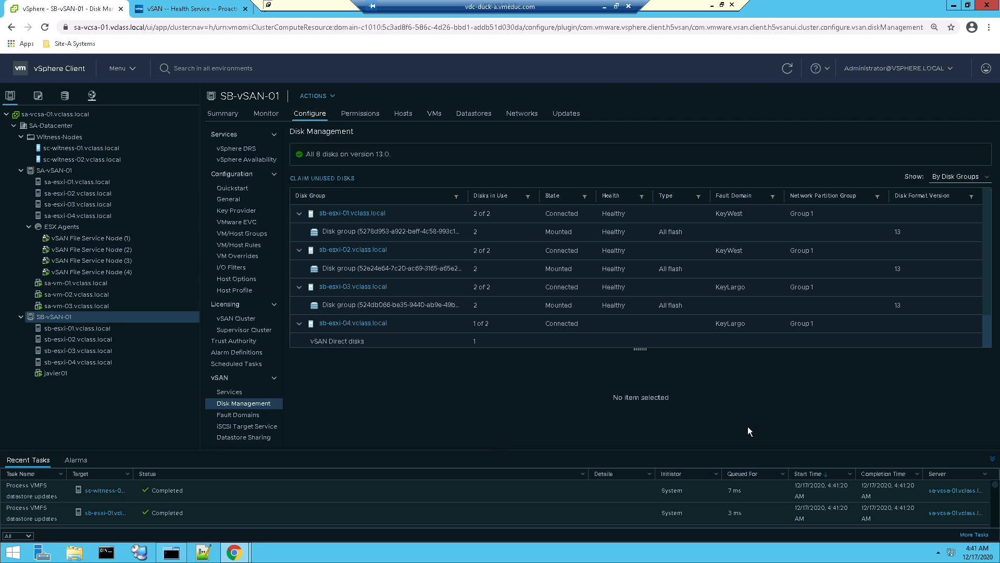
click(365, 344)
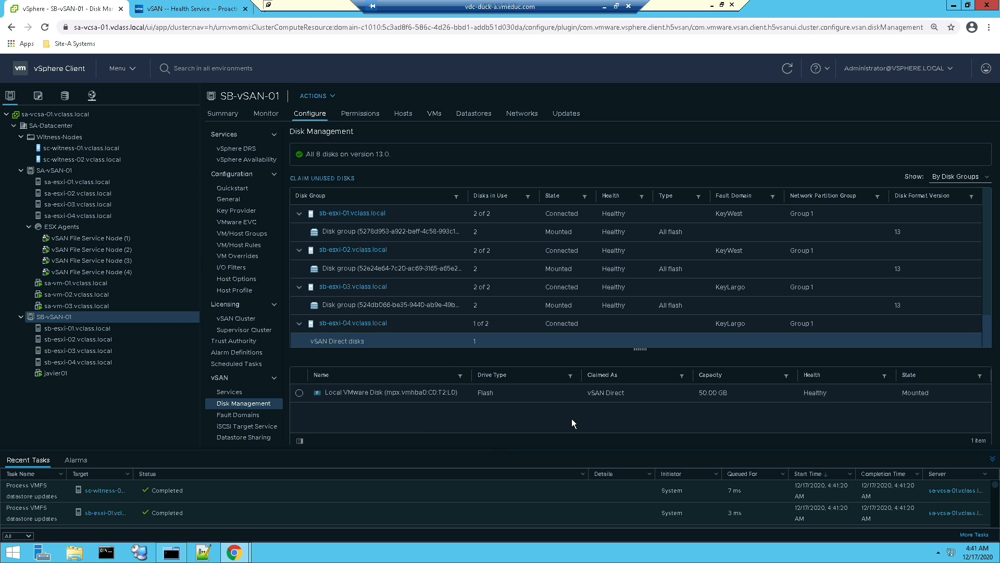
Switch to MTPuTTY, clear the SB-ESXi-04 terminal, and list the disk devices with ls
click(172, 552)
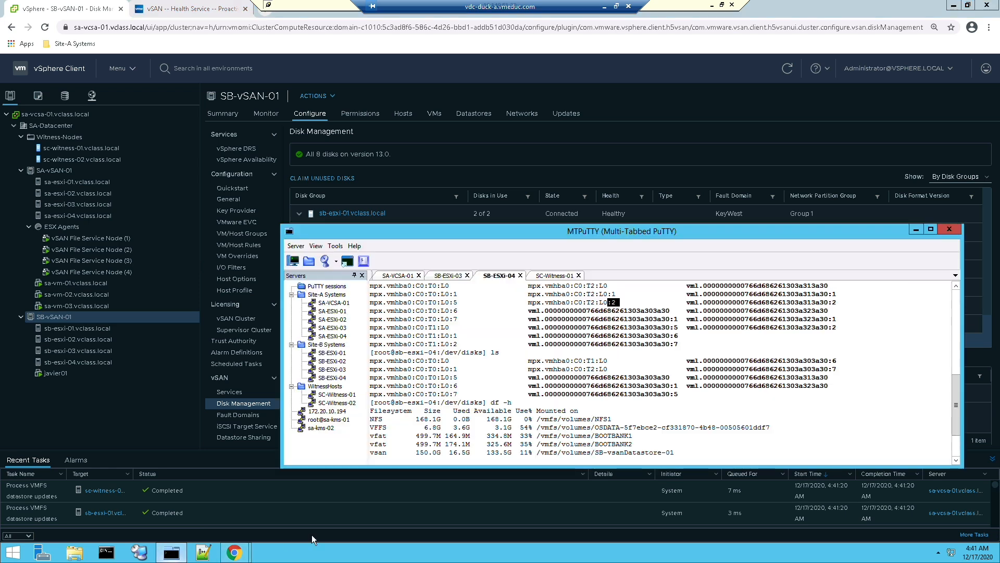
click(554, 442)
text(clear)
key(Return)
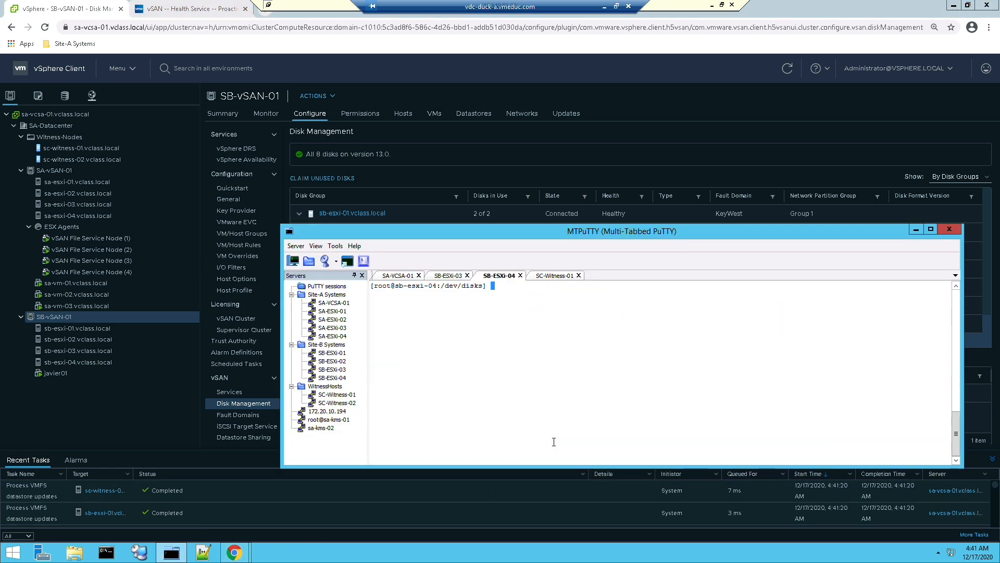
text(ls)
key(Return)
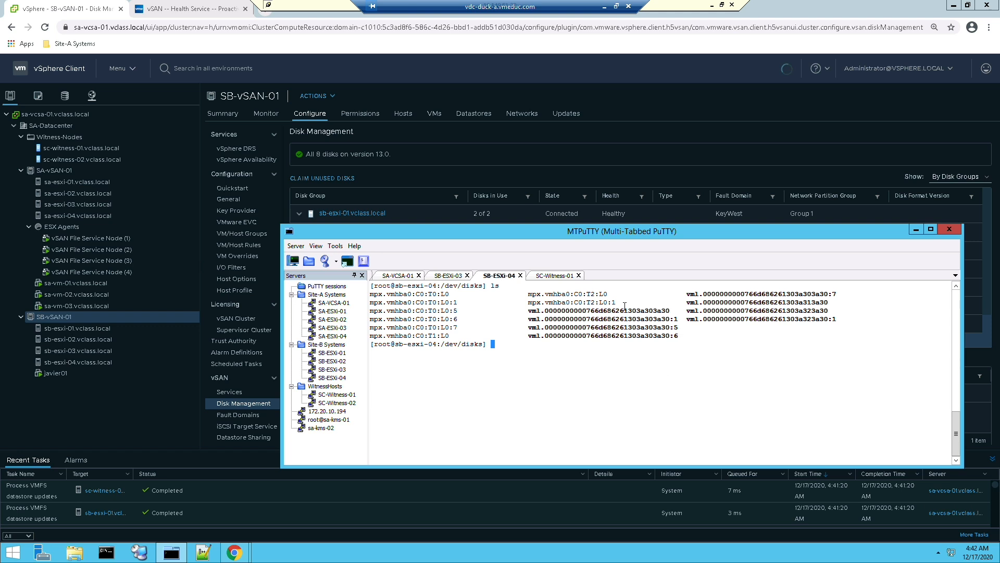
Highlight the C0:T2:L0 disk's partition in the device listing and list the host's mounted filesystems with df -h
drag(582, 294, 599, 293)
drag(607, 302, 621, 302)
click(513, 378)
text(df -h)
key(Return)
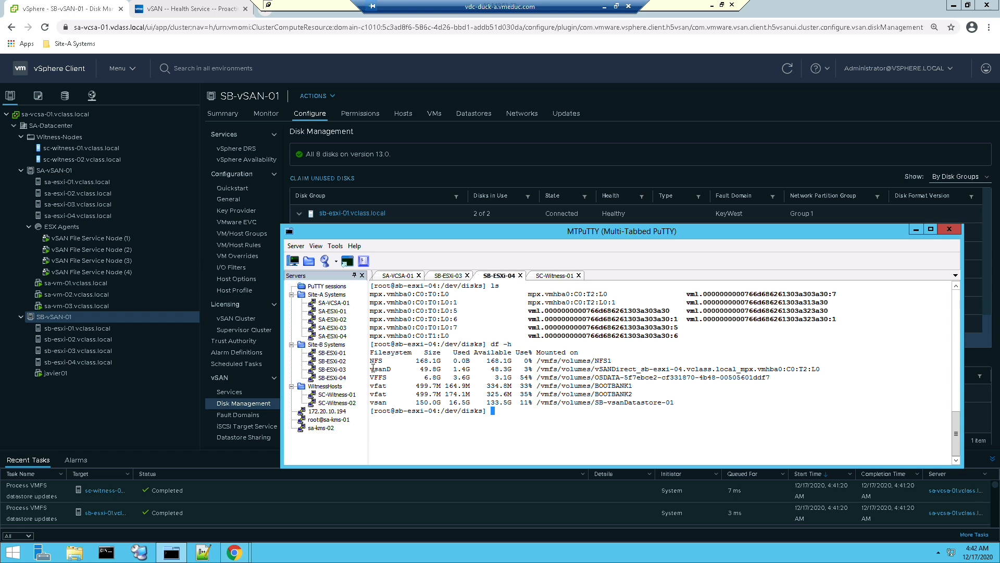
Examine the vsanD filesystem entry in the df output, highlighting its type, size, usage and vSANDirect mount path
double_click(380, 369)
drag(422, 369, 469, 371)
drag(521, 369, 592, 368)
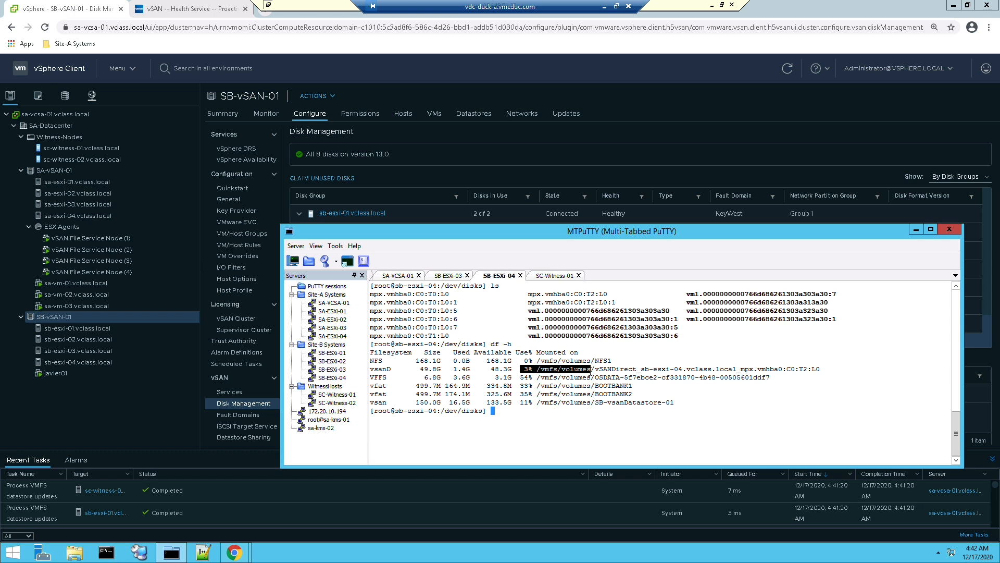
drag(615, 371, 832, 372)
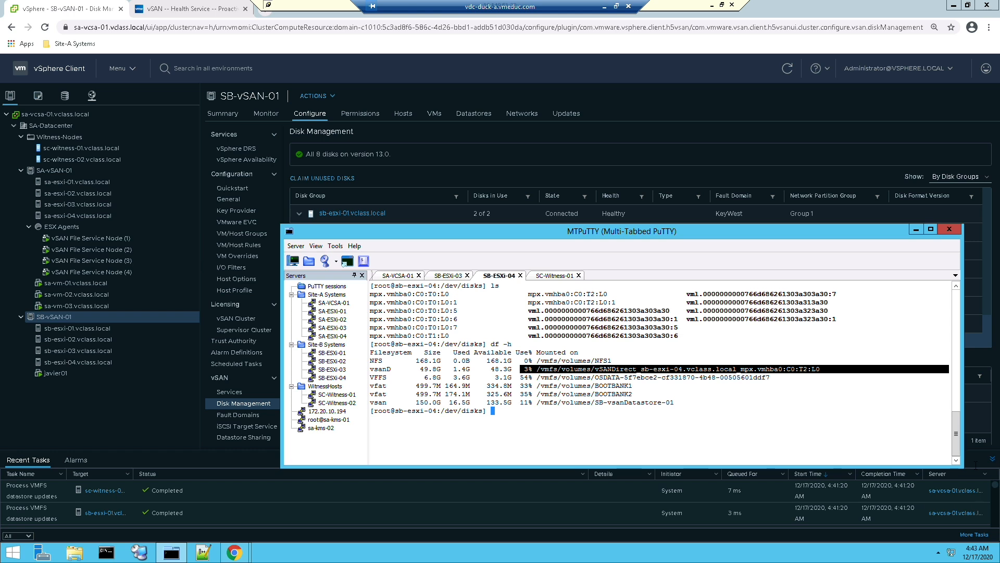
Switch to the vSphere Client and open the summary of the vSANDirect_sb-esxi-04 datastore in the storage inventory
click(160, 438)
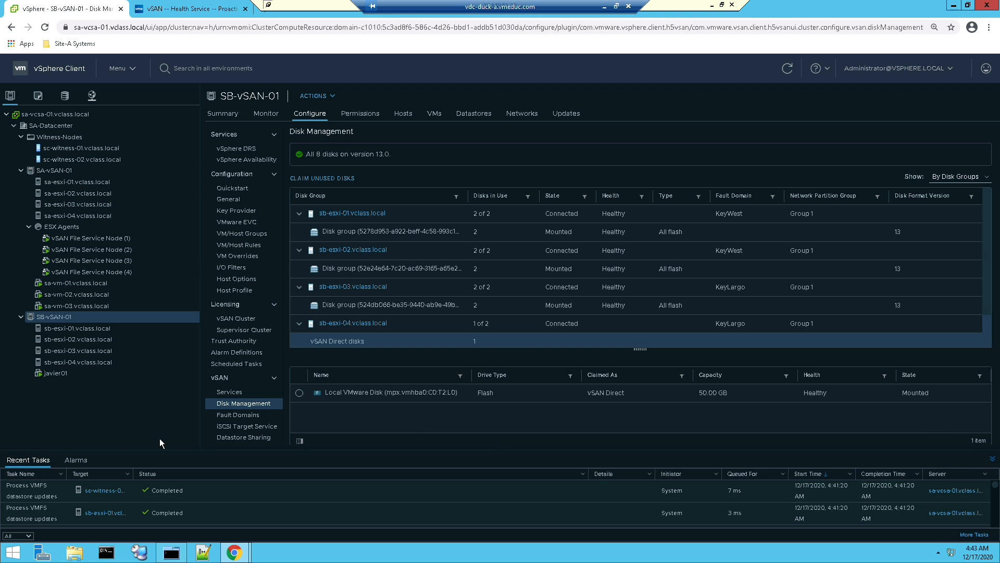
click(64, 95)
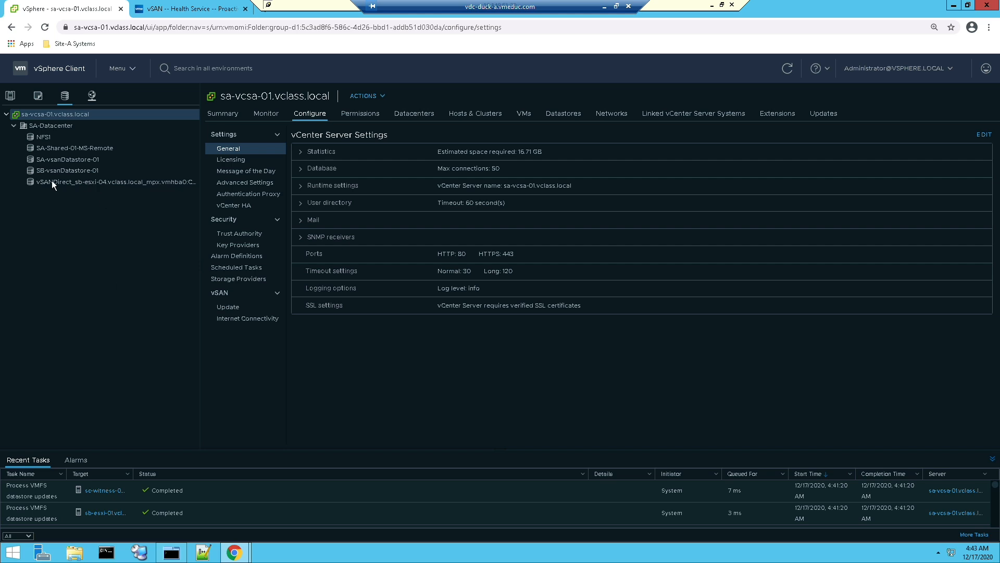
click(27, 179)
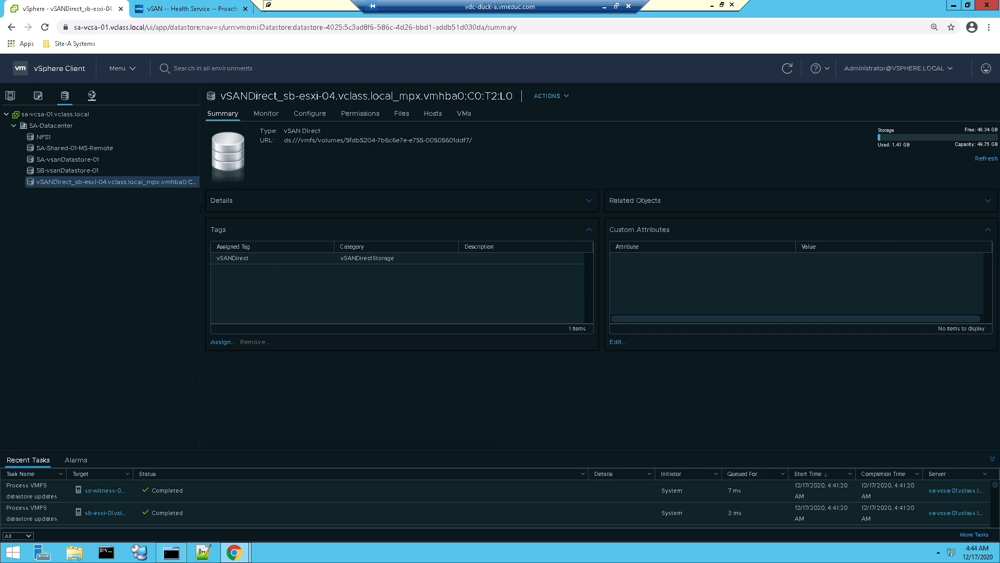
Return to SB-vSAN-01's disk management, claim the unused 5 GB disk for vSAN Direct, and display the vSAN Direct disks of sb-esxi-04
click(9, 96)
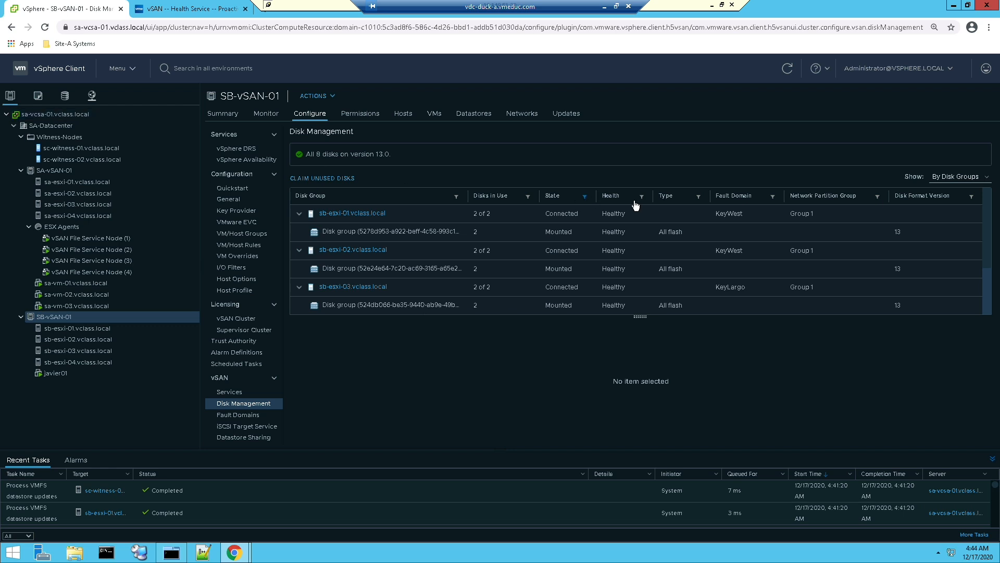
scroll(627, 230, down, 2)
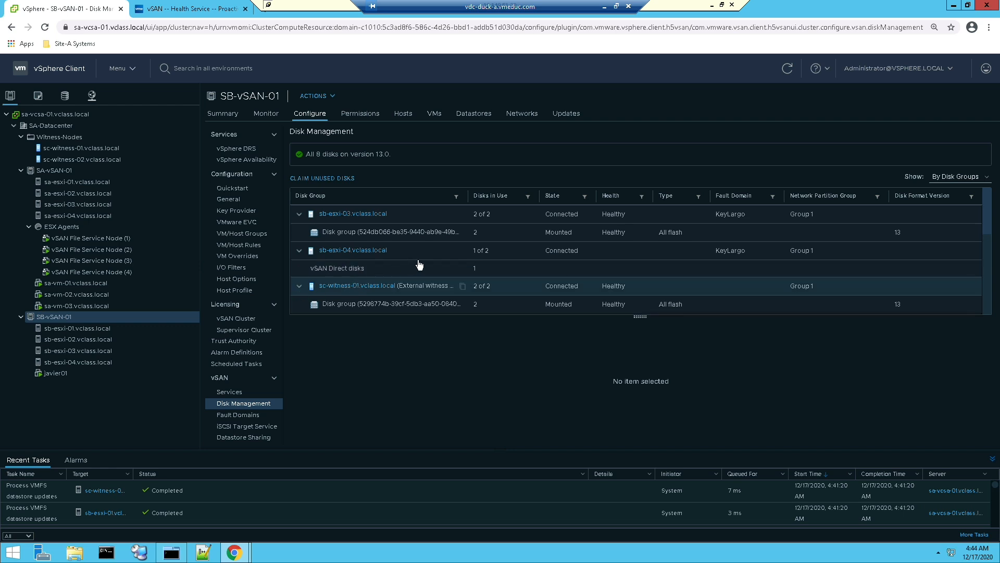
click(420, 285)
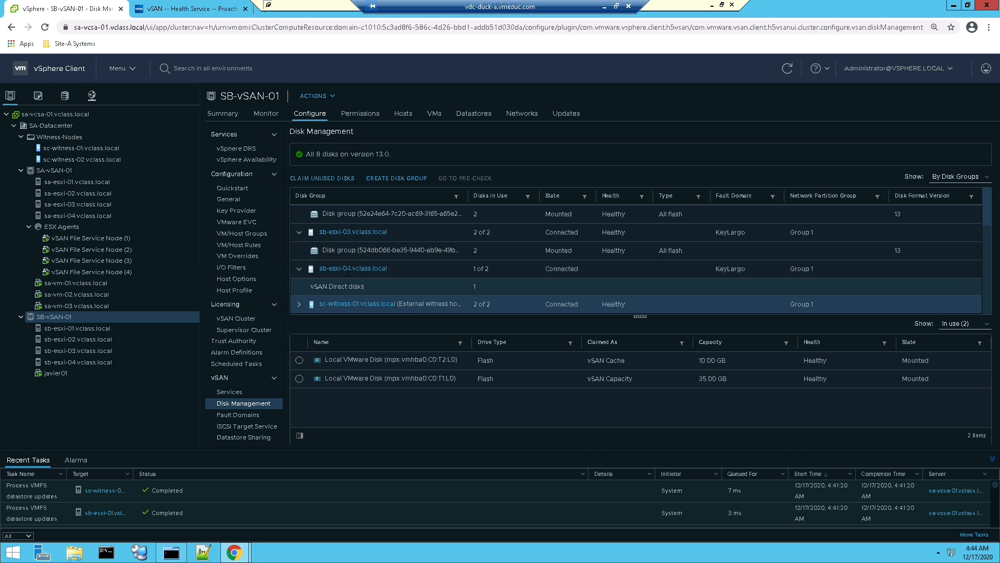
click(317, 179)
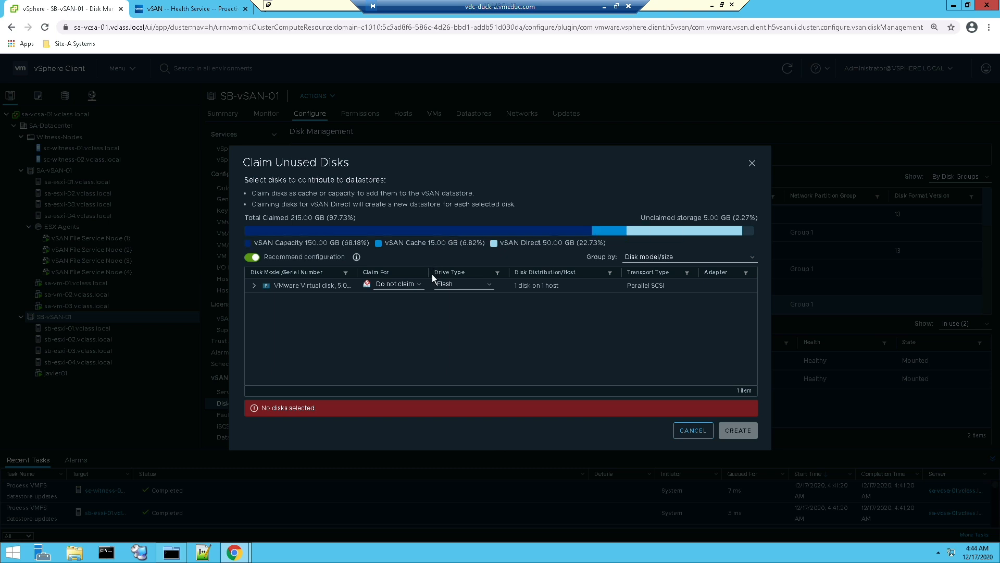
click(405, 287)
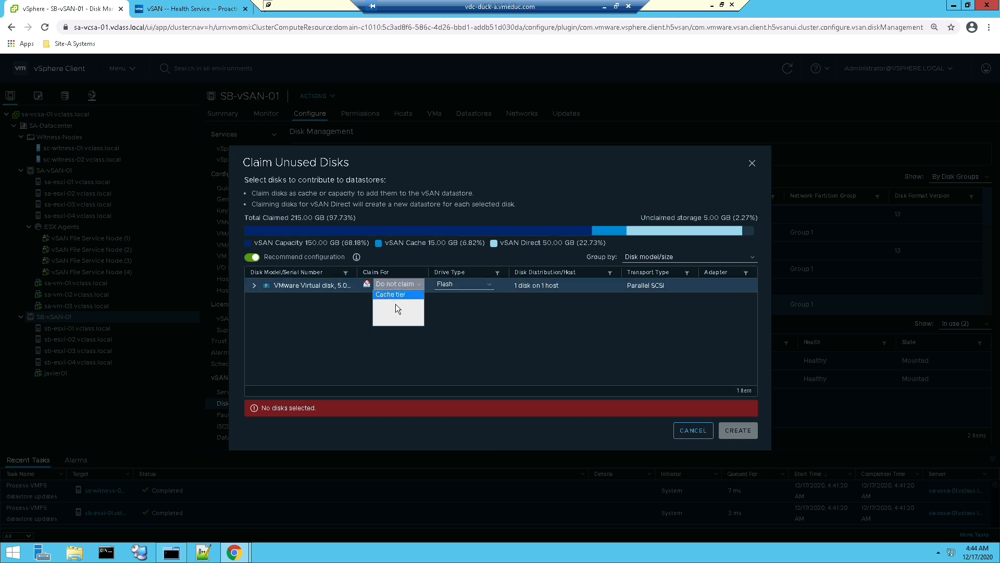
click(394, 312)
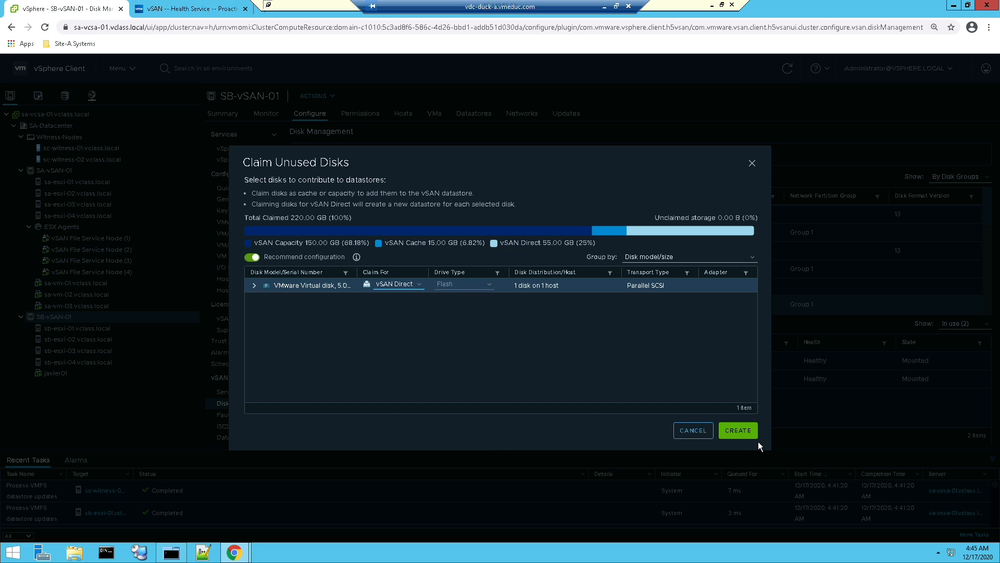
click(723, 434)
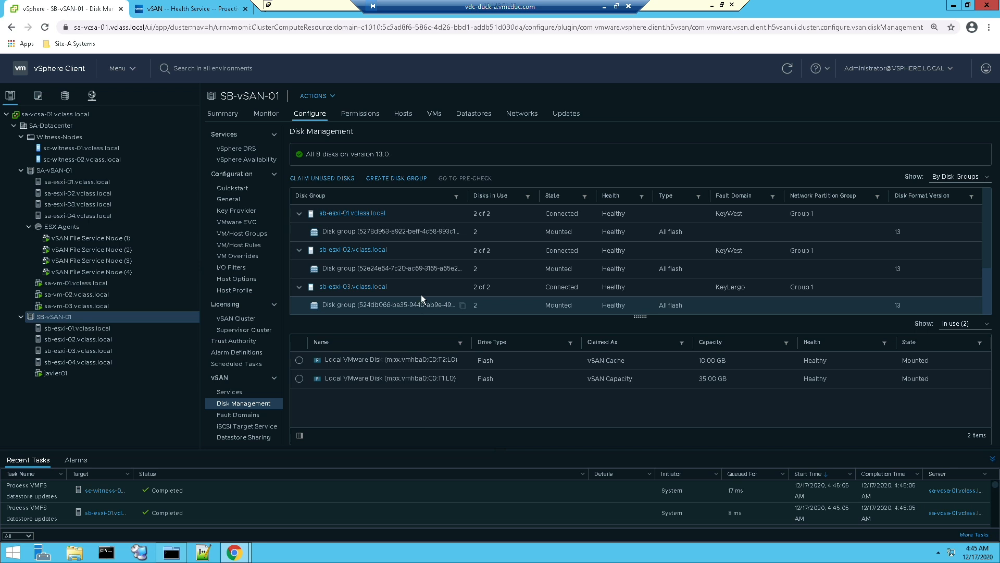
scroll(421, 295, down, 3)
click(336, 265)
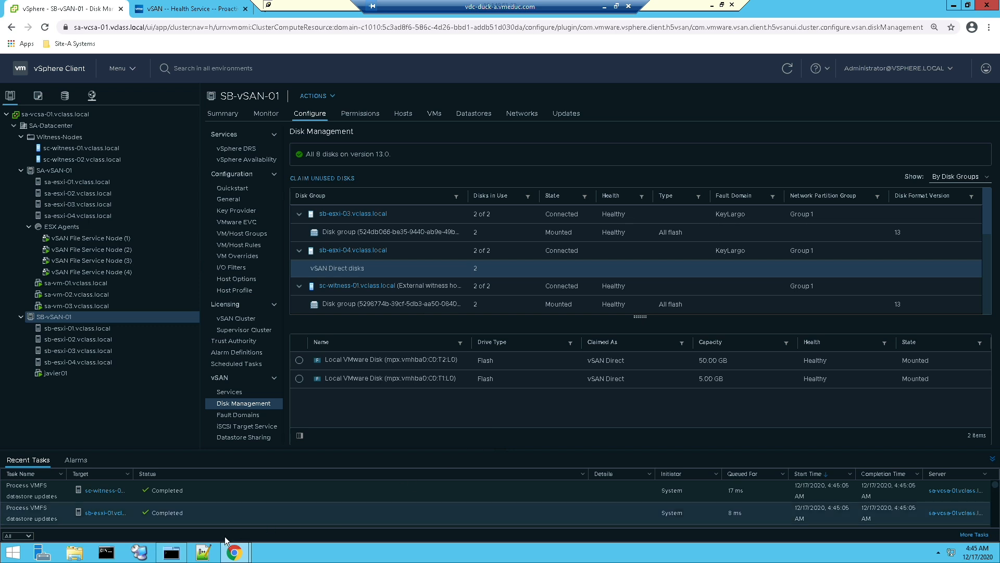
Switch to MTPuTTY, run df -h again on SB-ESXi-04, and highlight the vsanD filesystem entries
click(173, 552)
click(517, 389)
text(df -h)
key(Return)
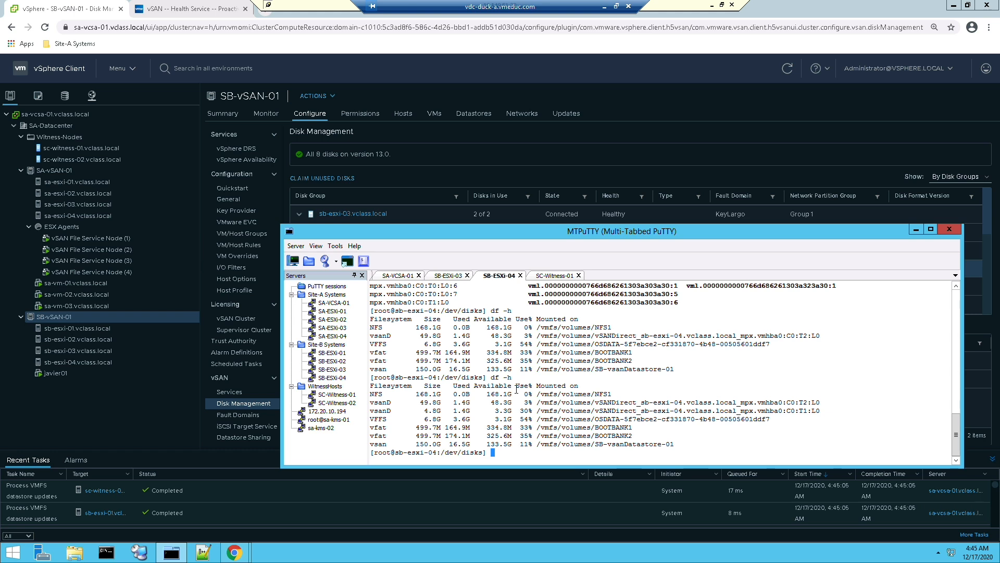
drag(370, 399, 855, 416)
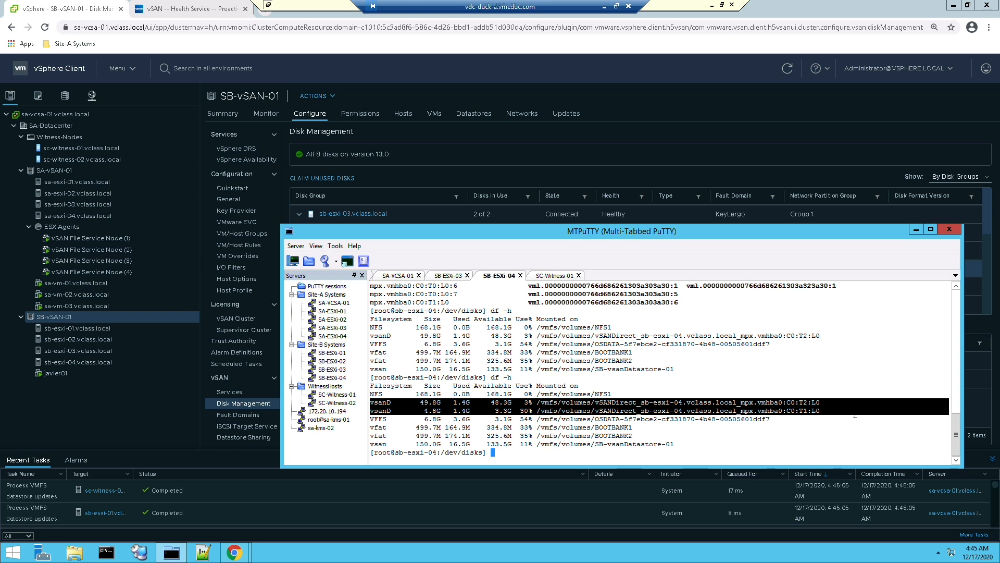